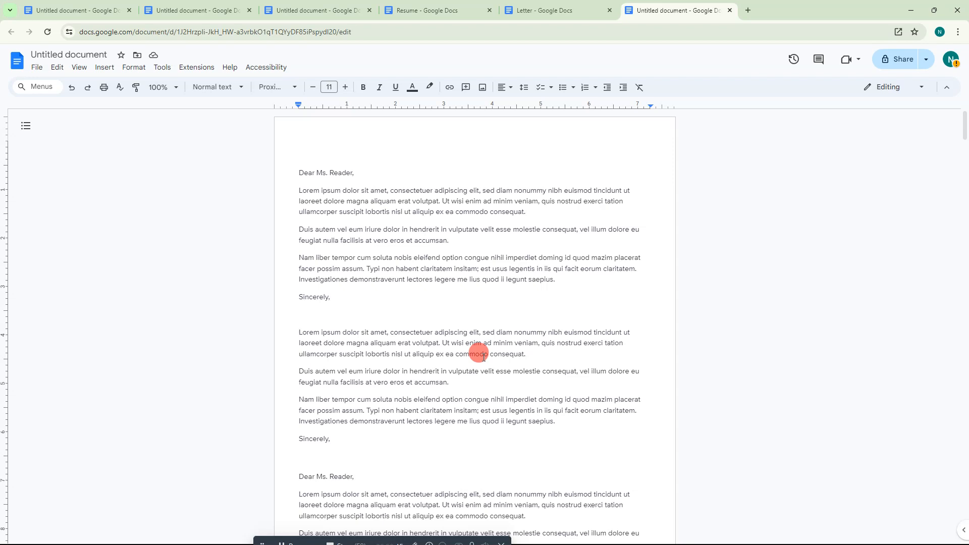
Step: Open the document's citations and delete the existing citation source
{"action": "scroll", "coordinate": [455, 343], "scroll_direction": "down", "scroll_amount": 3}
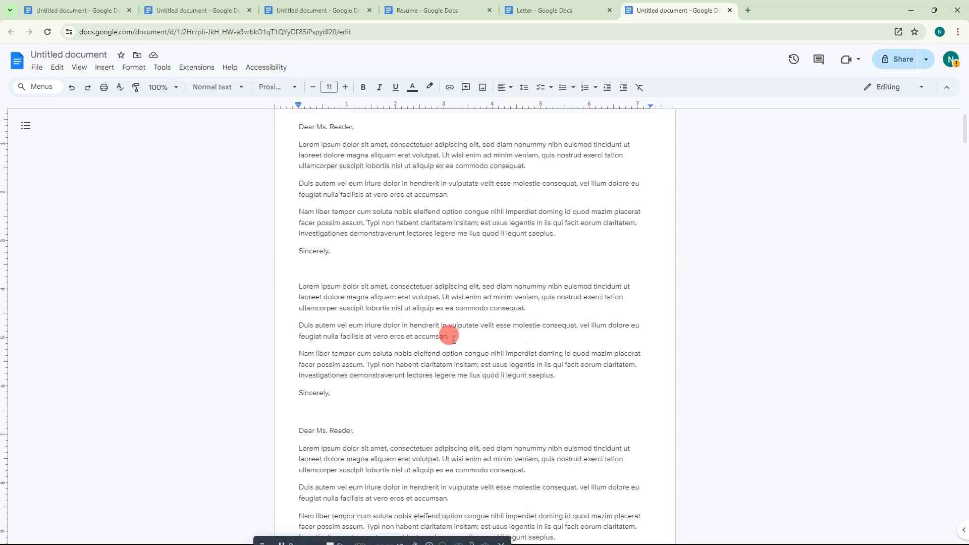
{"action": "left_click", "coordinate": [357, 275]}
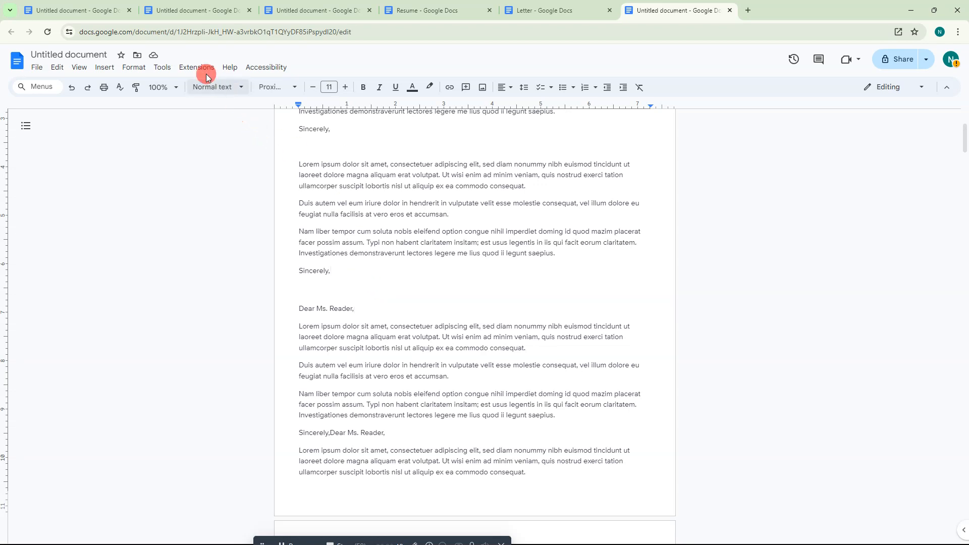
{"action": "left_click", "coordinate": [162, 67]}
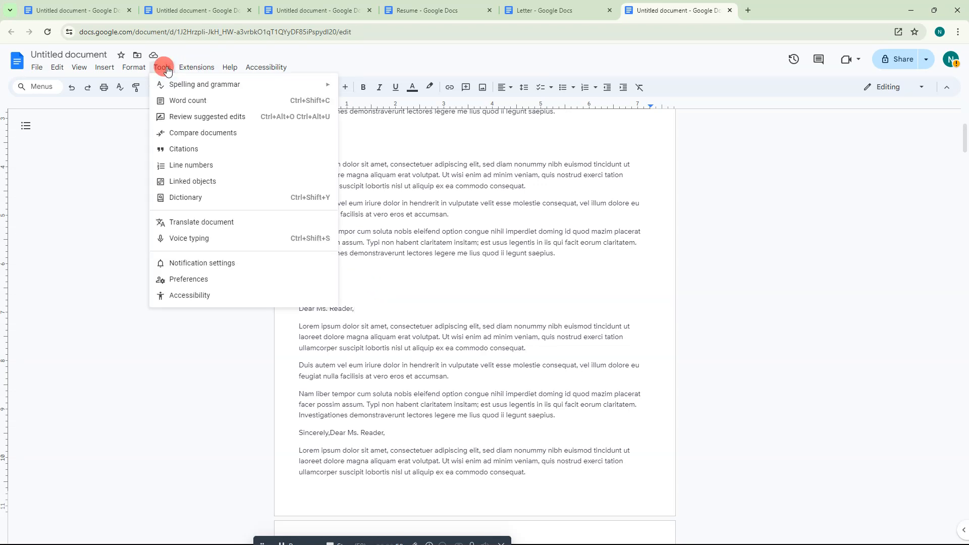
{"action": "left_click", "coordinate": [183, 149]}
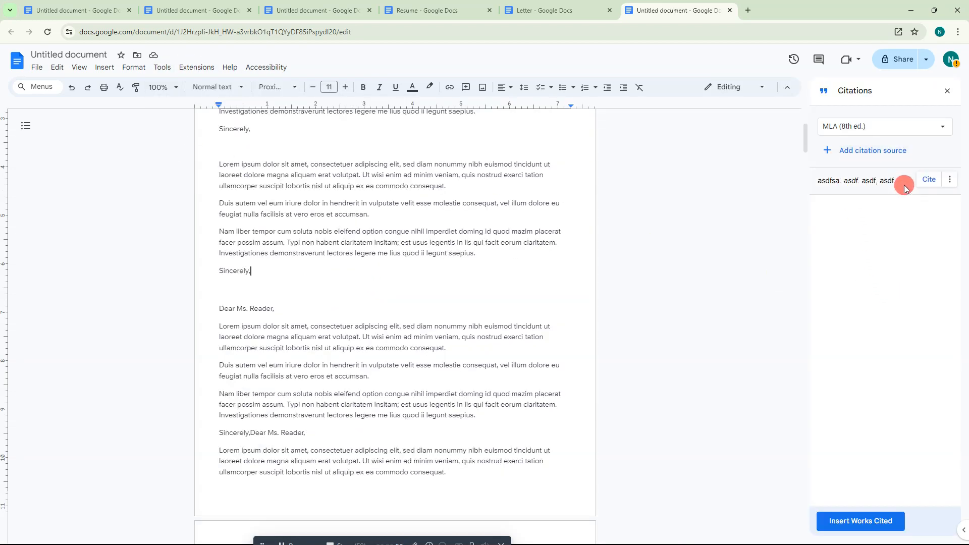
{"action": "left_click", "coordinate": [949, 180]}
{"action": "left_click", "coordinate": [916, 239]}
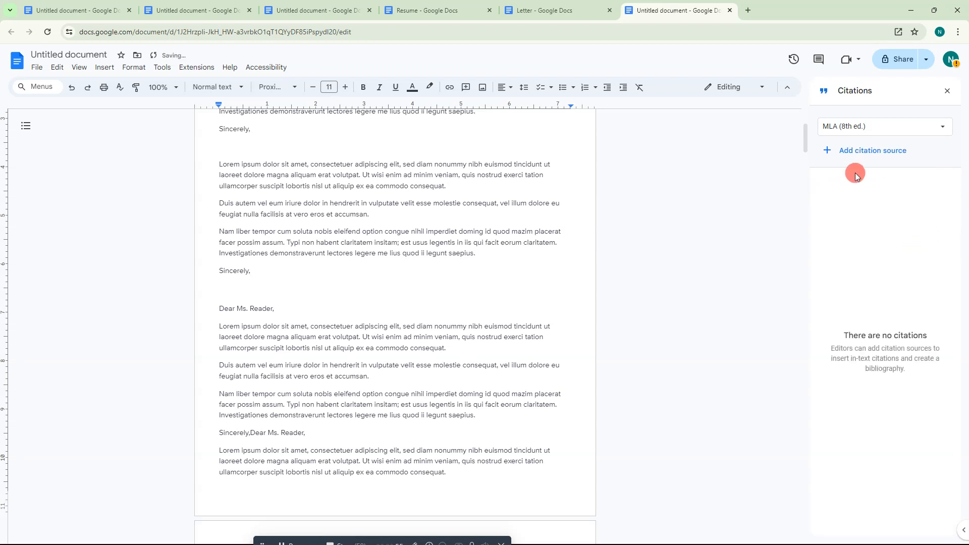
Step: Set the citation style to APA (7th ed.) and start a manually entered source of type Book, accessed by Website
{"action": "left_click", "coordinate": [844, 128]}
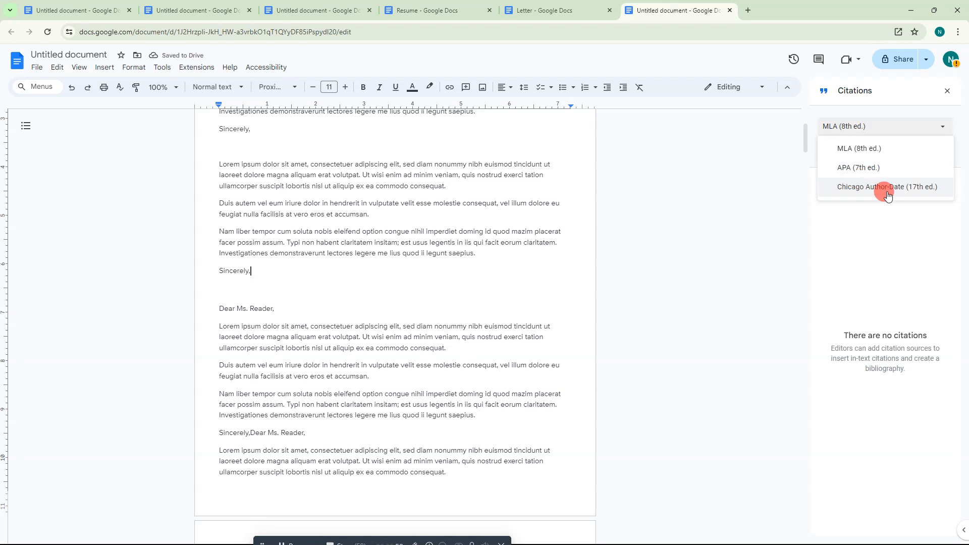
{"action": "left_click", "coordinate": [860, 172]}
{"action": "left_click", "coordinate": [836, 161]}
{"action": "left_click", "coordinate": [847, 180]}
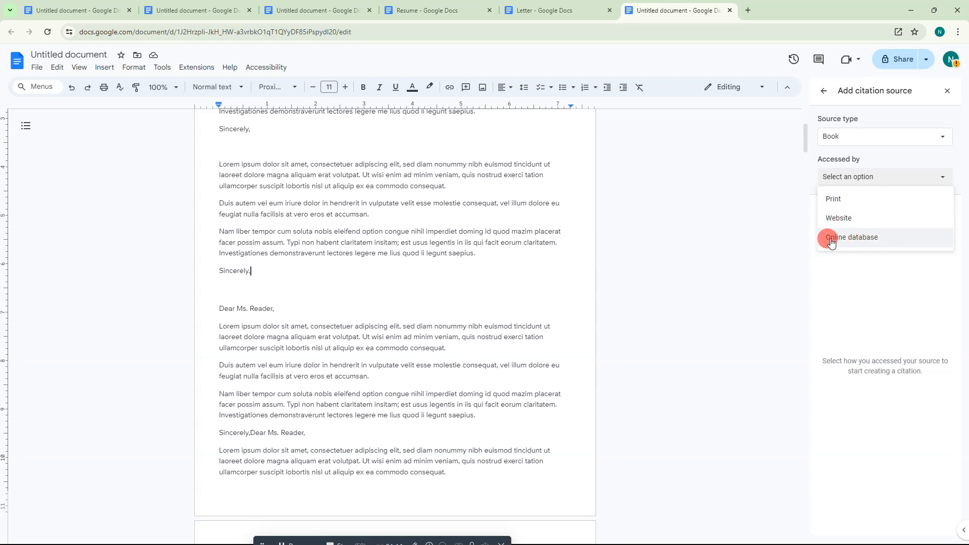
{"action": "left_click", "coordinate": [848, 216]}
{"action": "left_click", "coordinate": [836, 216]}
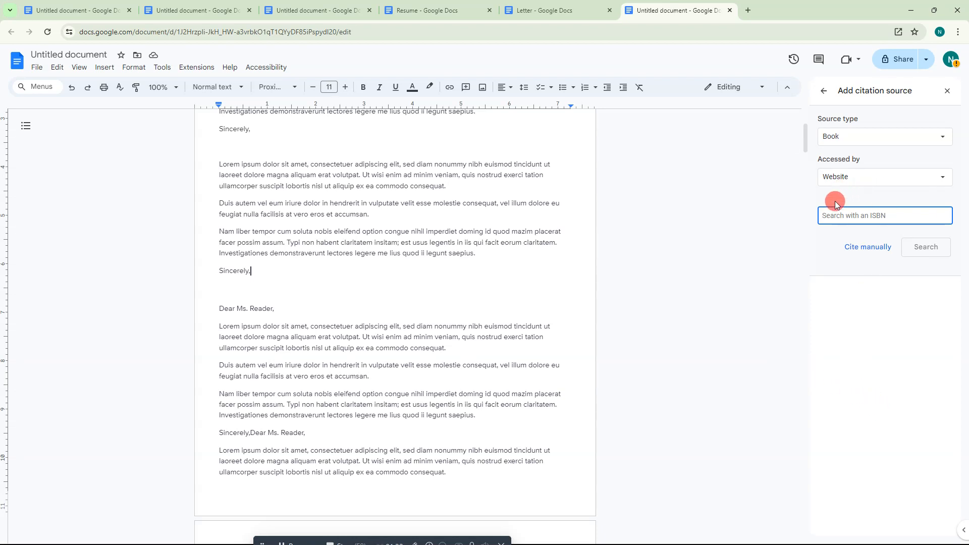
{"action": "left_click", "coordinate": [862, 247]}
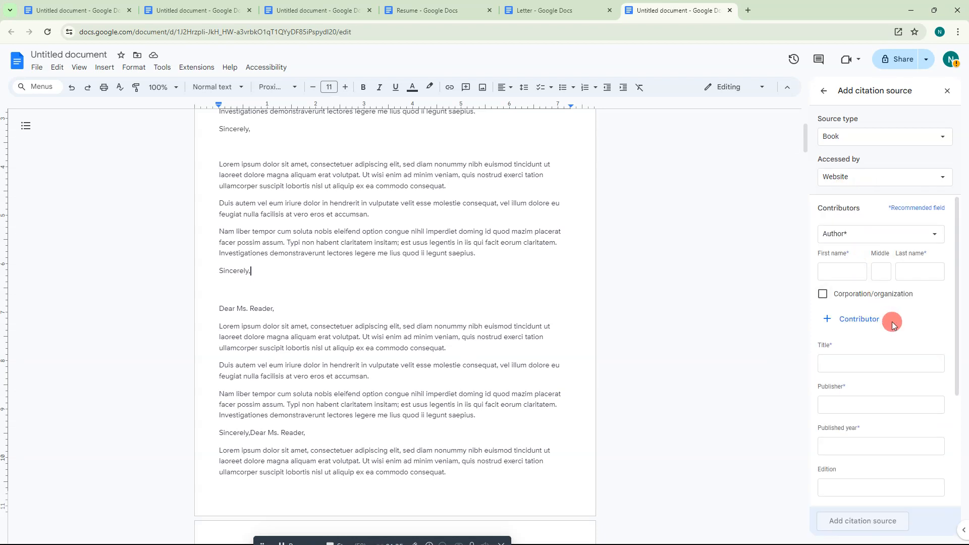
Step: Review the contributor roles available for the source, keeping Author selected
{"action": "left_click", "coordinate": [856, 238]}
{"action": "left_click", "coordinate": [852, 256]}
{"action": "left_click", "coordinate": [853, 238]}
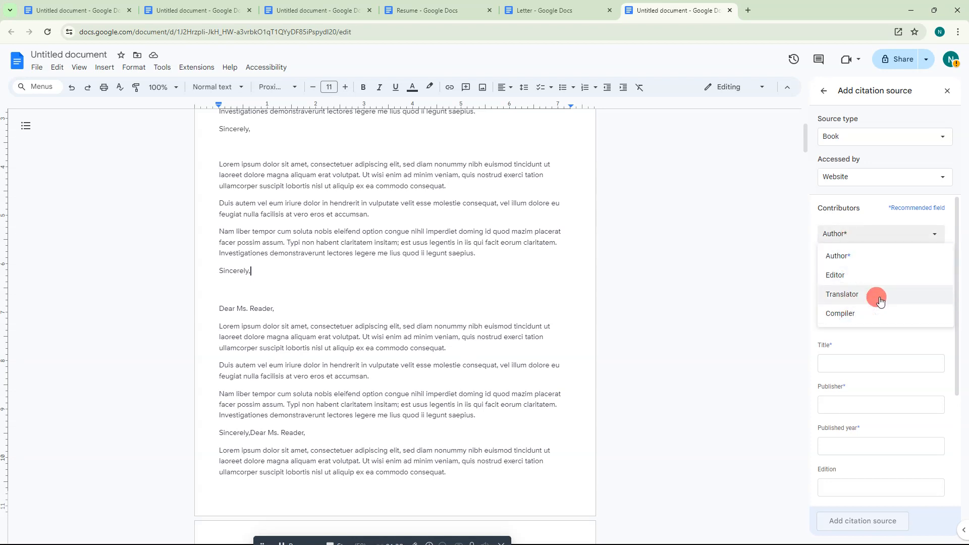
{"action": "left_click", "coordinate": [781, 288]}
{"action": "left_click", "coordinate": [863, 234]}
{"action": "left_click", "coordinate": [850, 255]}
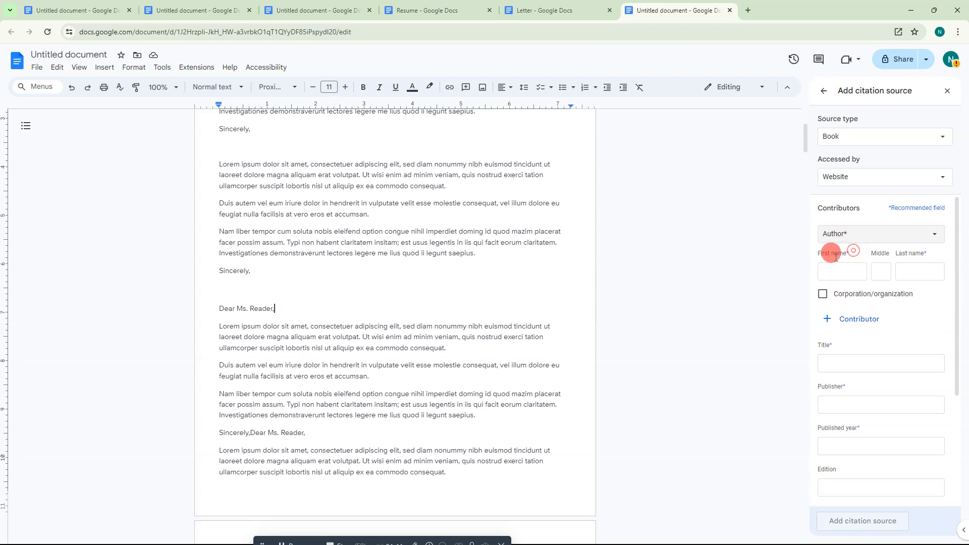
Step: Enter netcast as the contributor's first name, d as the middle name and zone as the last name
{"action": "left_click", "coordinate": [847, 271]}
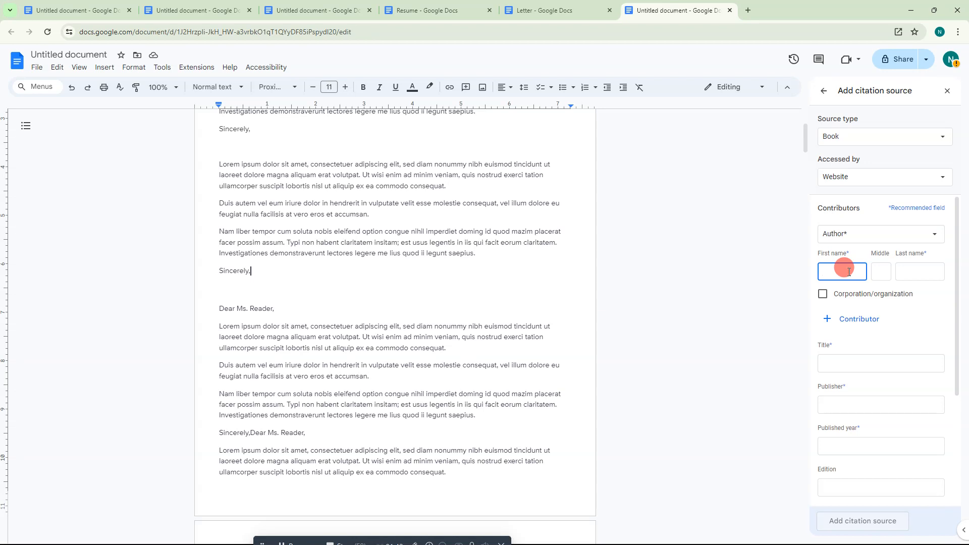
{"action": "type", "text": "a"}
{"action": "key", "text": "ctrl+a"}
{"action": "type", "text": "netcast"}
{"action": "key", "text": "Tab"}
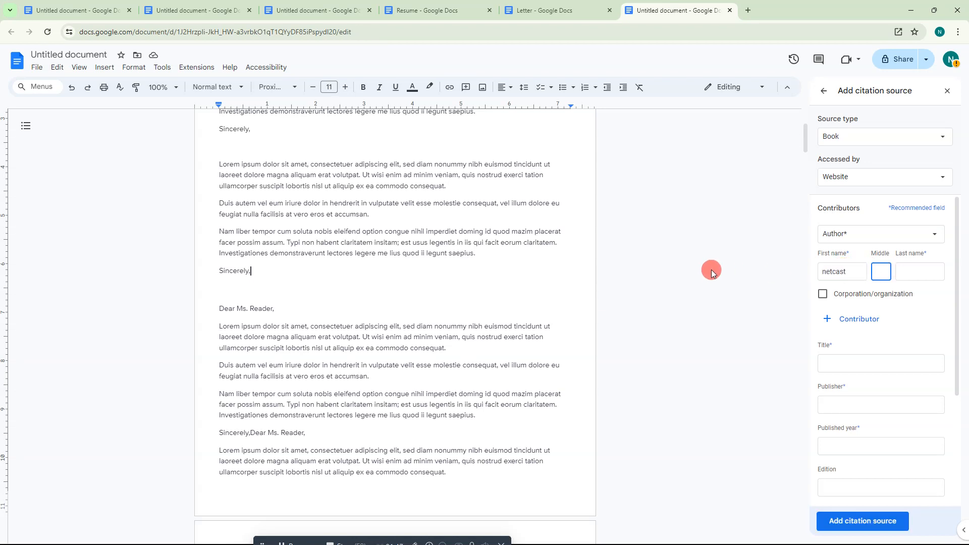
{"action": "type", "text": "d"}
{"action": "key", "text": "Tab"}
{"action": "type", "text": "zone"}
{"action": "left_click", "coordinate": [957, 218]}
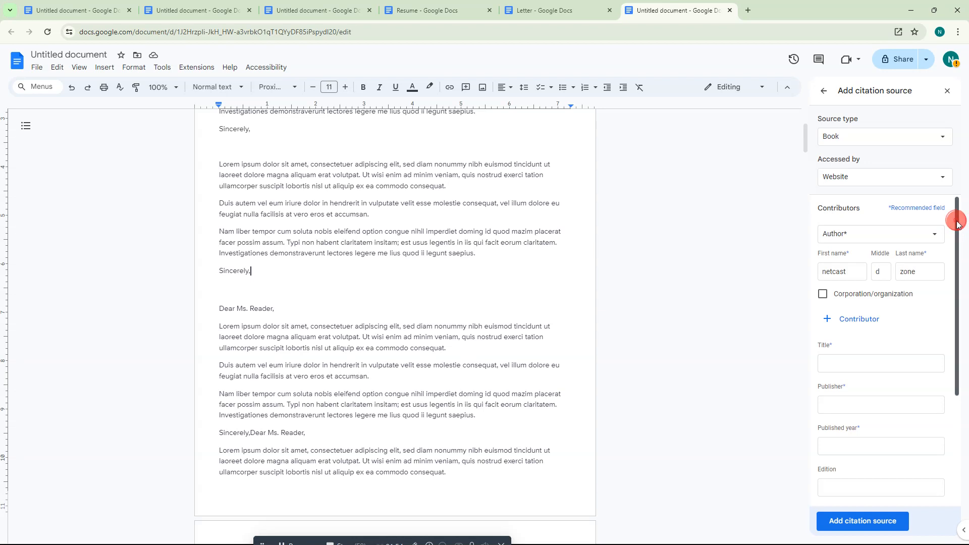
Step: Mark the author as a corporation/organization and enter netcast zone as its name
{"action": "left_click", "coordinate": [823, 293]}
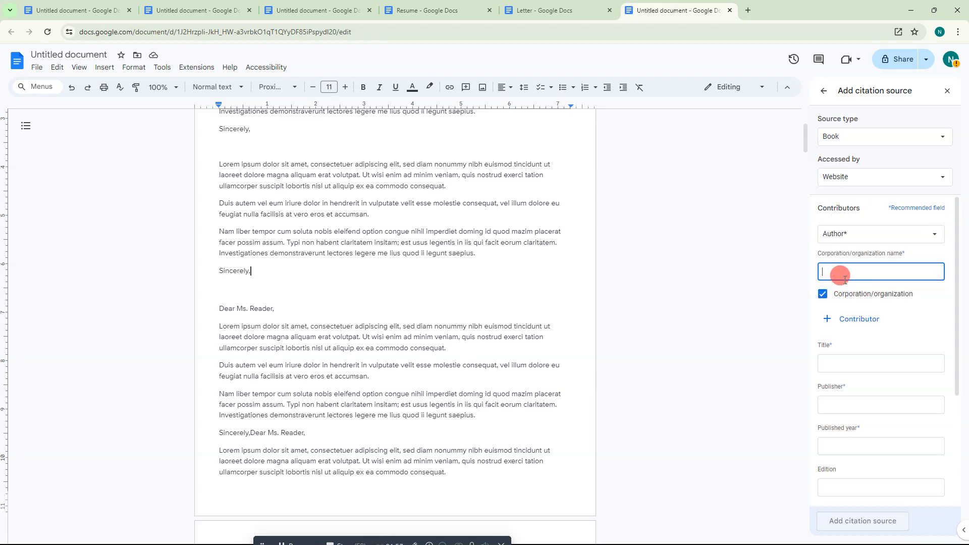
{"action": "type", "text": "netcast-"}
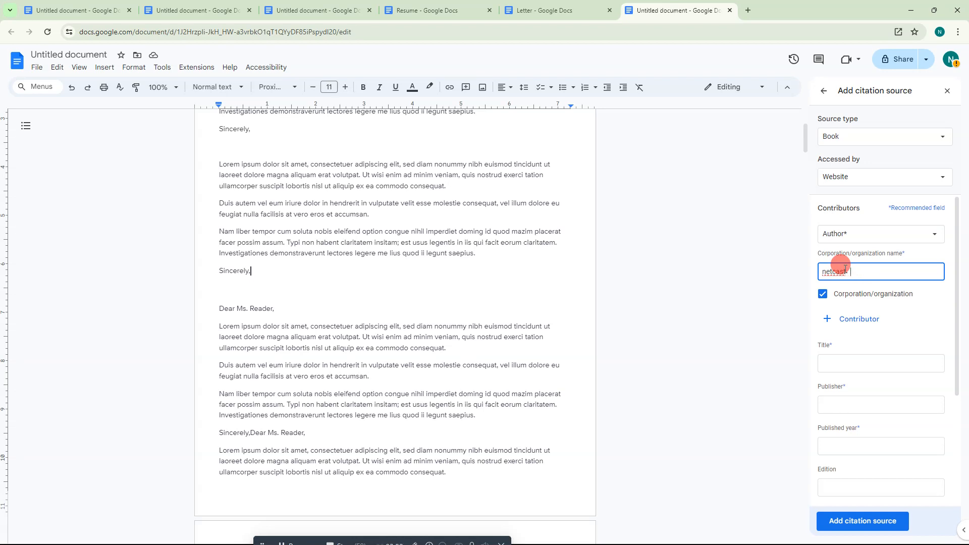
{"action": "key", "text": "BackSpace"}
{"action": "key", "text": "BackSpace"}
{"action": "key", "text": "BackSpace"}
{"action": "key", "text": "BackSpace"}
{"action": "key", "text": "BackSpace"}
{"action": "key", "text": "BackSpace"}
{"action": "key", "text": "BackSpace"}
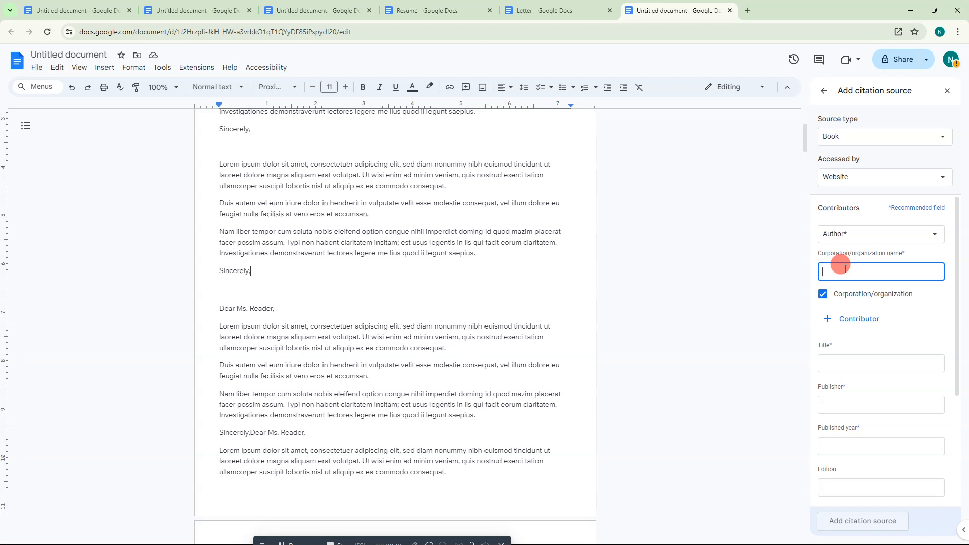
{"action": "type", "text": "wik"}
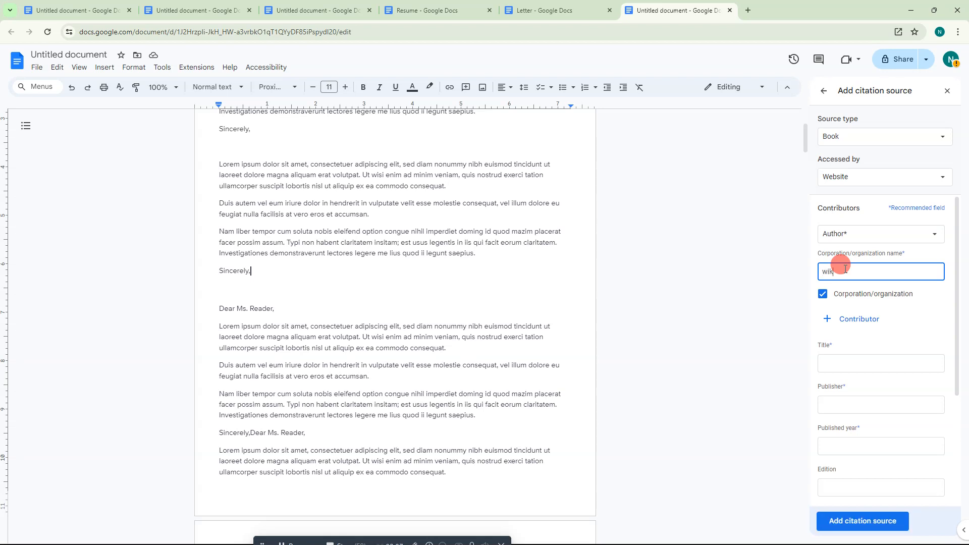
{"action": "type", "text": "ipedia"}
{"action": "key", "text": "BackSpace"}
{"action": "key", "text": "BackSpace"}
{"action": "key", "text": "BackSpace"}
{"action": "type", "text": "net"}
Step: Fill in the source's title as mr., the publisher as netcast and the published year as 2015
{"action": "scroll", "coordinate": [842, 292], "scroll_direction": "down", "scroll_amount": 2}
{"action": "left_click", "coordinate": [842, 281]}
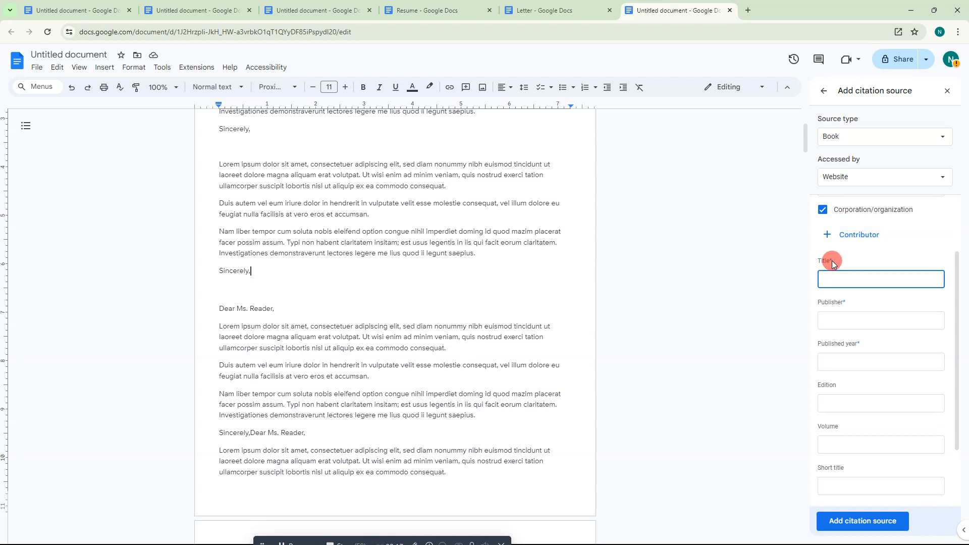
{"action": "type", "text": "mr."}
{"action": "key", "text": "Tab"}
{"action": "type", "text": "netcast"}
{"action": "key", "text": "Tab"}
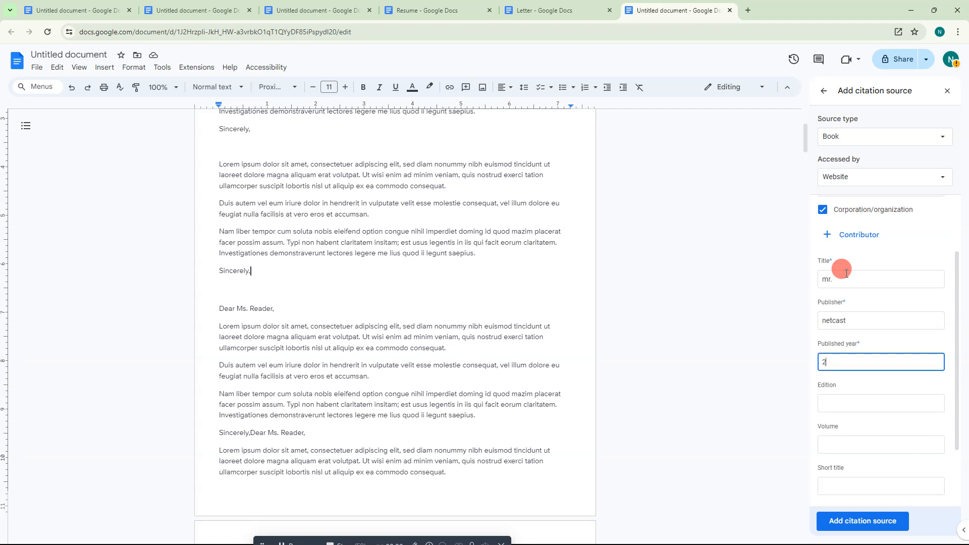
{"action": "type", "text": "2015"}
{"action": "key", "text": "Tab"}
Step: Fill in the source's edition as netcast, the volume as 1 and the short title as 124
{"action": "scroll", "coordinate": [858, 328], "scroll_direction": "down", "scroll_amount": 2}
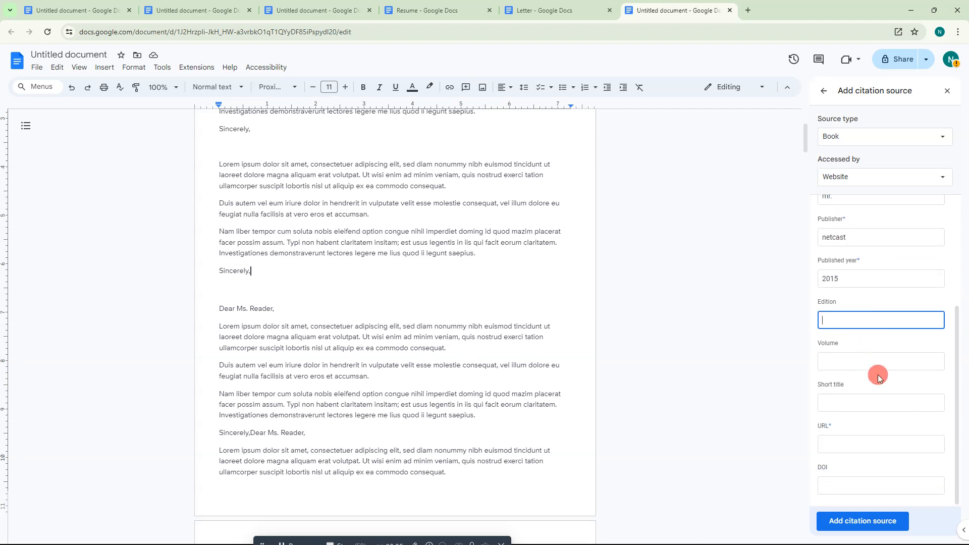
{"action": "type", "text": "201"}
{"action": "key", "text": "BackSpace"}
{"action": "key", "text": "BackSpace"}
{"action": "key", "text": "BackSpace"}
{"action": "type", "text": "netcast"}
{"action": "key", "text": "Tab"}
{"action": "type", "text": "1"}
{"action": "key", "text": "Tab"}
{"action": "type", "text": "124"}
Step: Add the completed citation source with its URL and DOI left empty
{"action": "left_click", "coordinate": [851, 440]}
{"action": "left_click", "coordinate": [851, 476]}
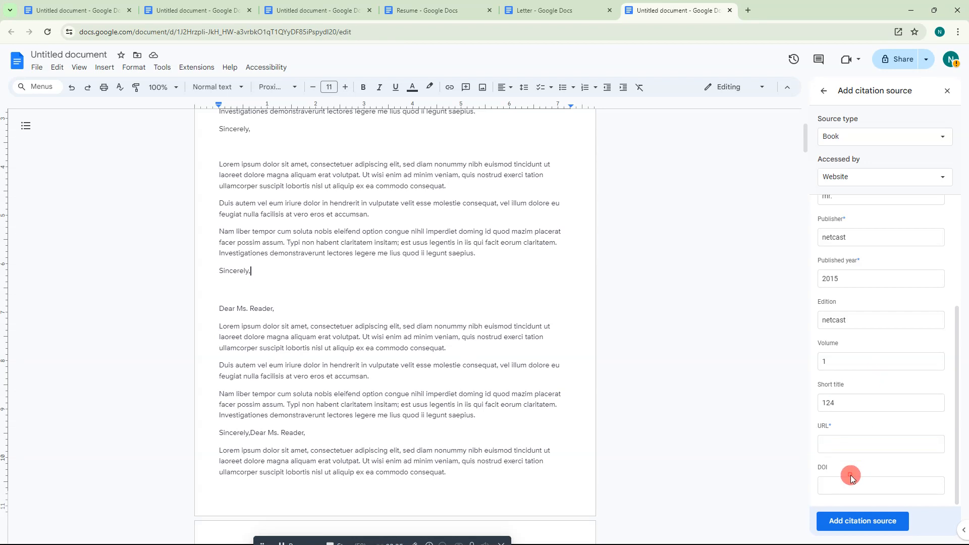
{"action": "left_click_drag", "start_coordinate": [819, 467], "coordinate": [890, 485]}
{"action": "left_click", "coordinate": [818, 466]}
{"action": "left_click_drag", "start_coordinate": [819, 466], "coordinate": [834, 467]}
{"action": "left_click", "coordinate": [832, 486]}
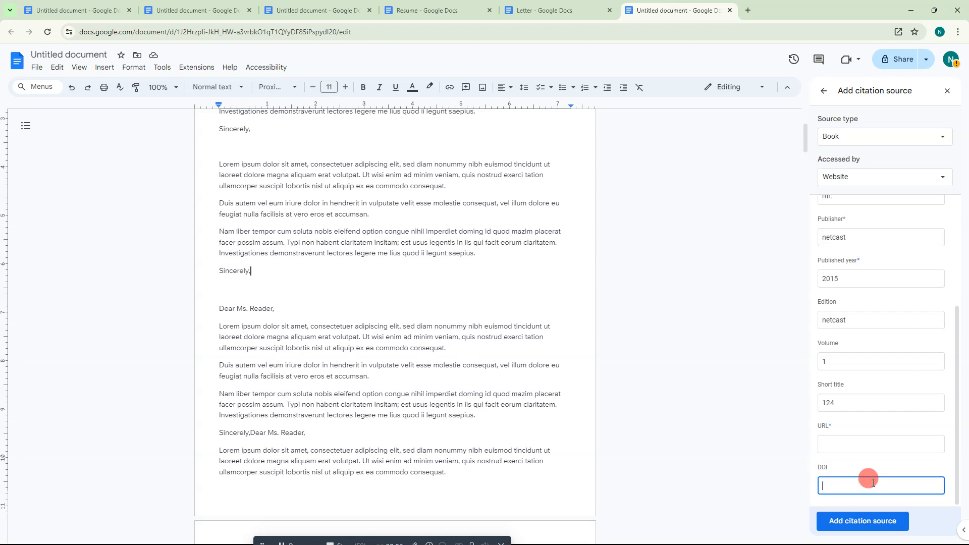
{"action": "left_click_drag", "start_coordinate": [816, 467], "coordinate": [834, 469]}
{"action": "left_click", "coordinate": [834, 483]}
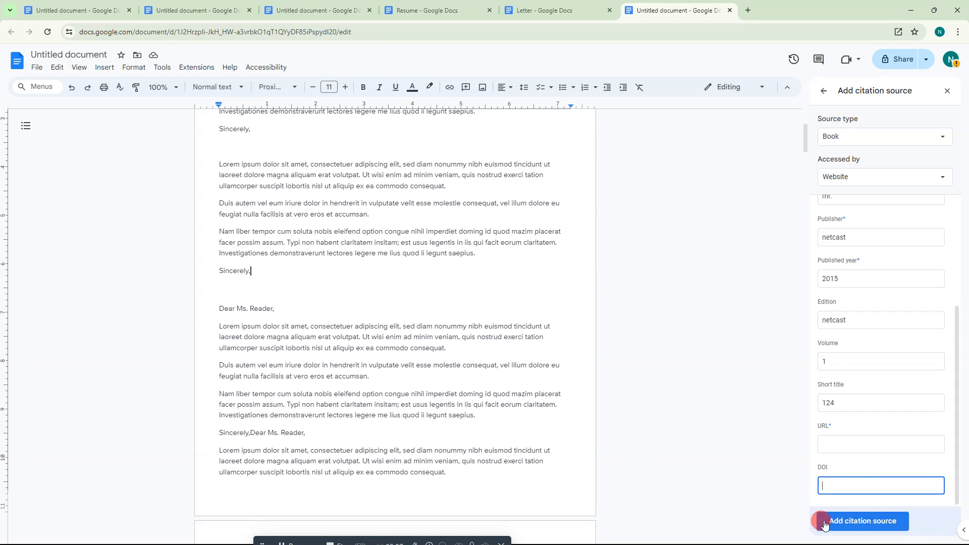
{"action": "left_click", "coordinate": [858, 522]}
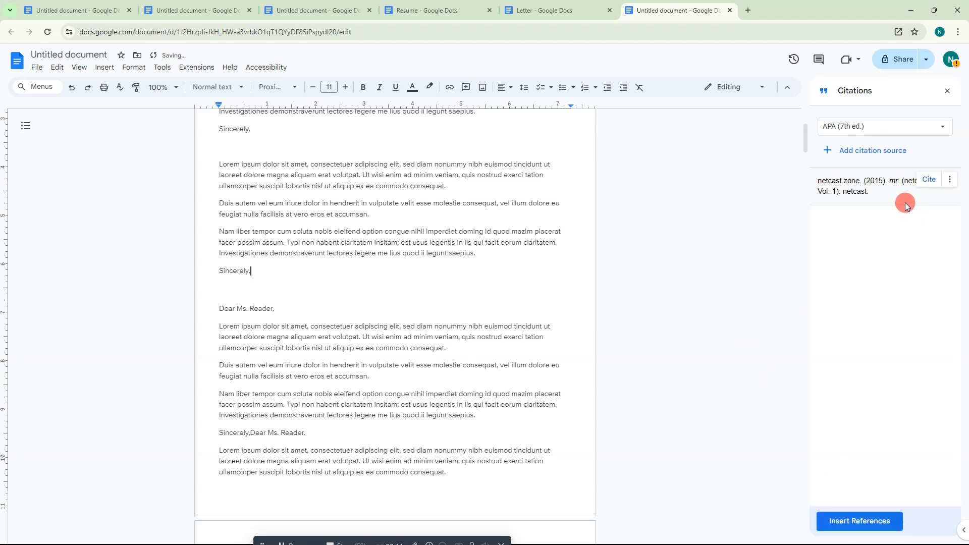
{"action": "left_click", "coordinate": [852, 151]}
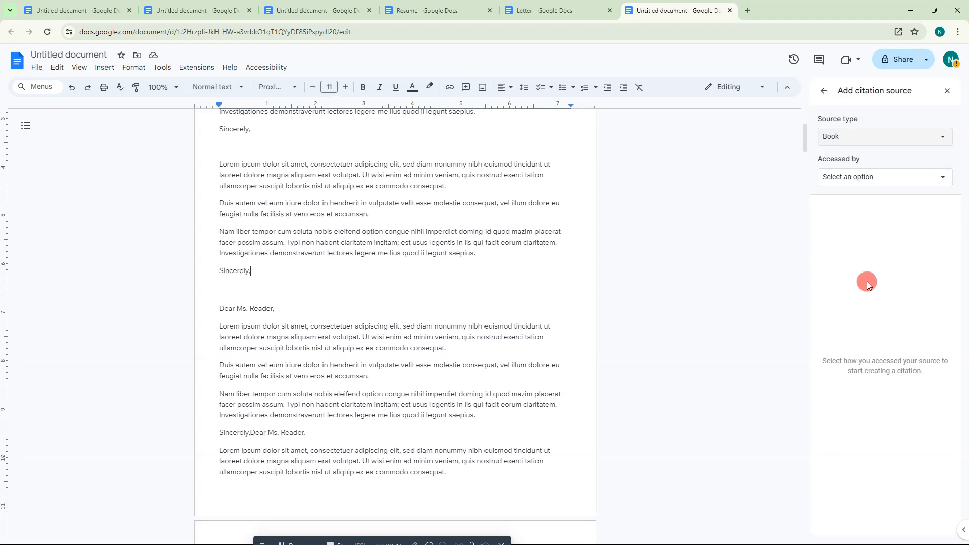
{"action": "left_click", "coordinate": [948, 93]}
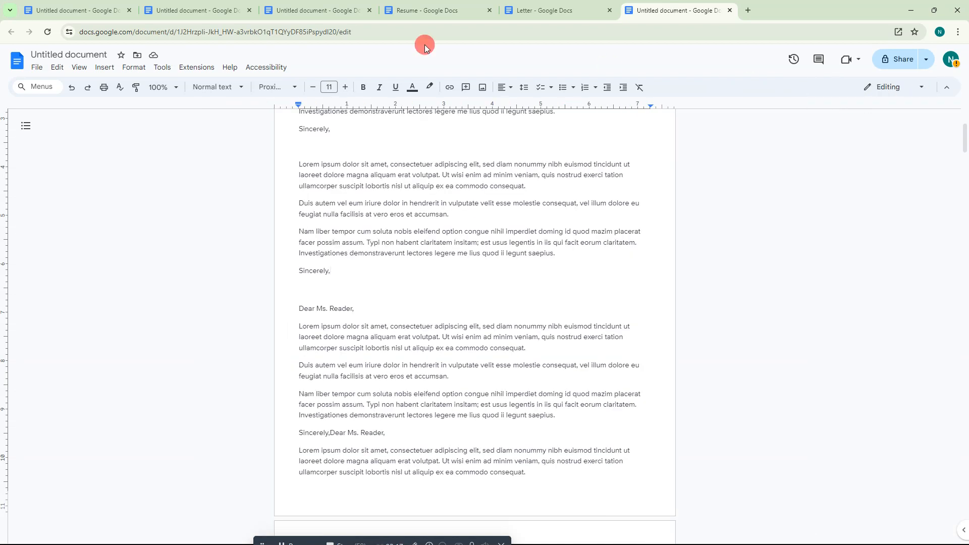
{"action": "left_click", "coordinate": [162, 68]}
{"action": "left_click", "coordinate": [177, 149]}
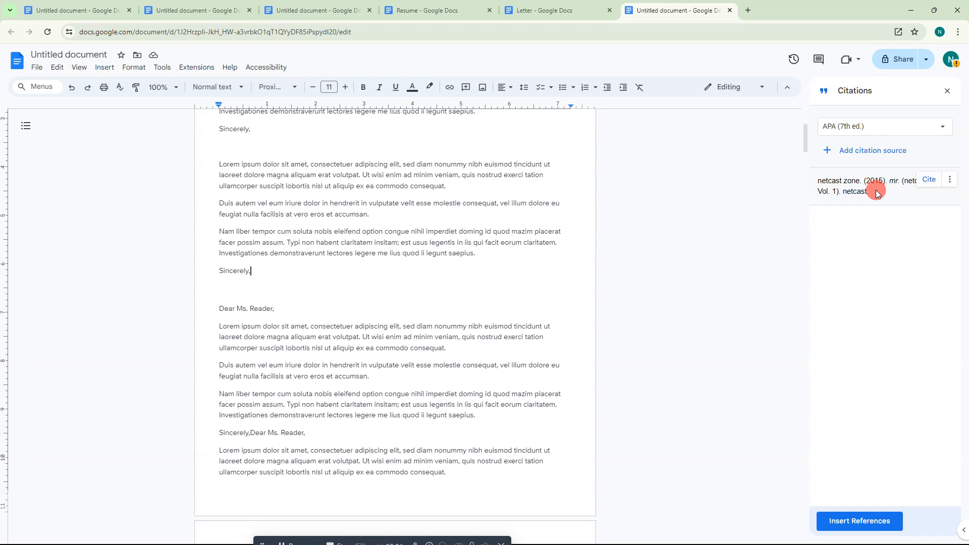
Step: Cite the netcast zone source after the first "Nam liber tempor" paragraph on page 2, with page number 7
{"action": "left_click", "coordinate": [357, 252]}
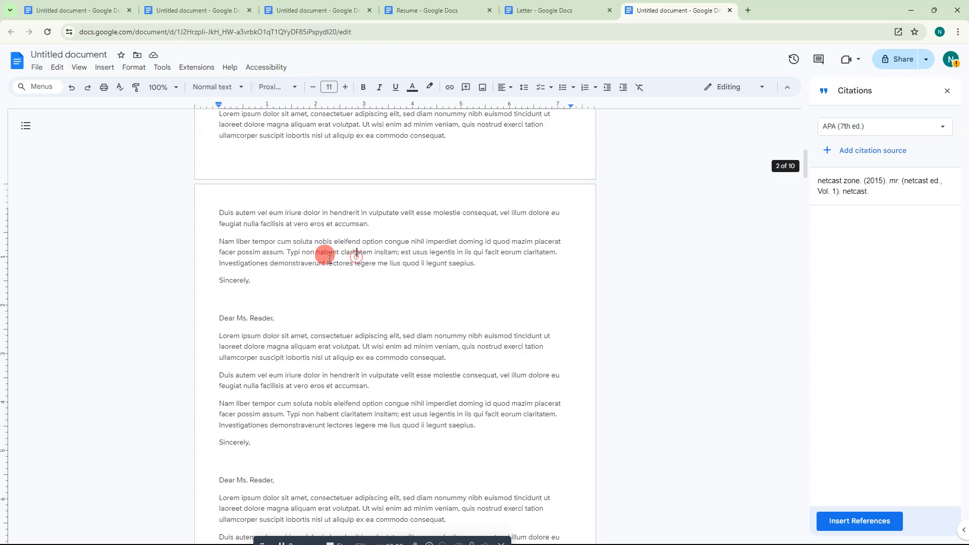
{"action": "left_click_drag", "start_coordinate": [535, 235], "coordinate": [550, 263]}
{"action": "left_click", "coordinate": [544, 252]}
{"action": "left_click", "coordinate": [544, 252]}
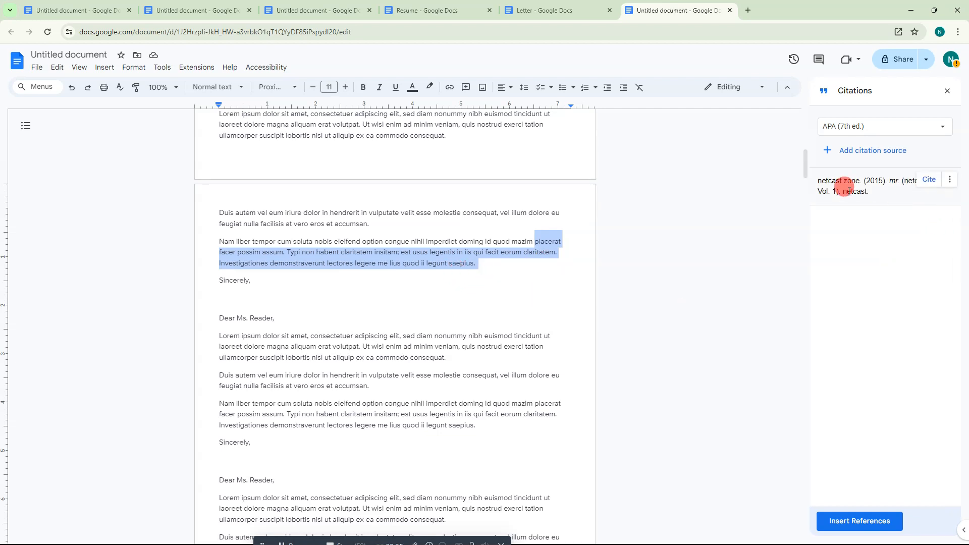
{"action": "left_click", "coordinate": [160, 72]}
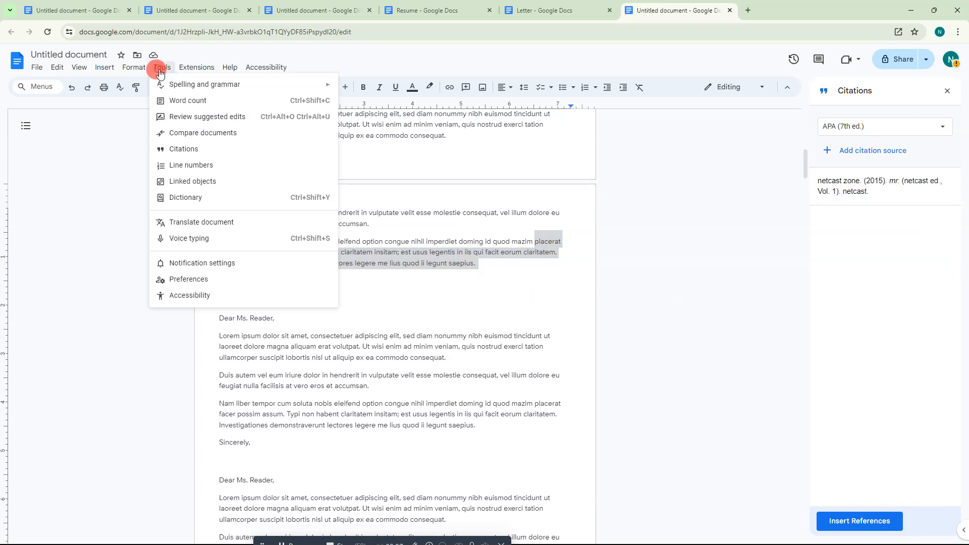
{"action": "left_click", "coordinate": [188, 147]}
{"action": "left_click", "coordinate": [935, 185]}
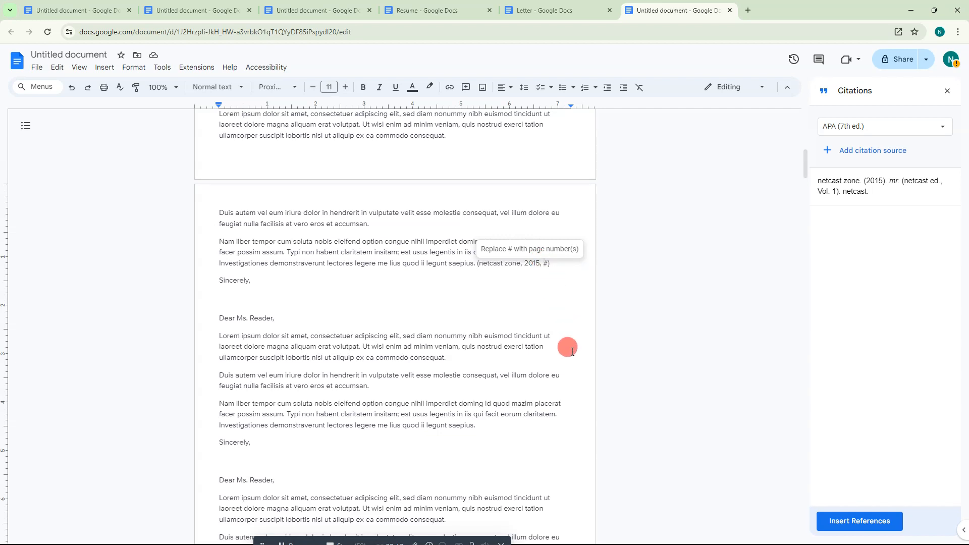
{"action": "key", "text": "Delete"}
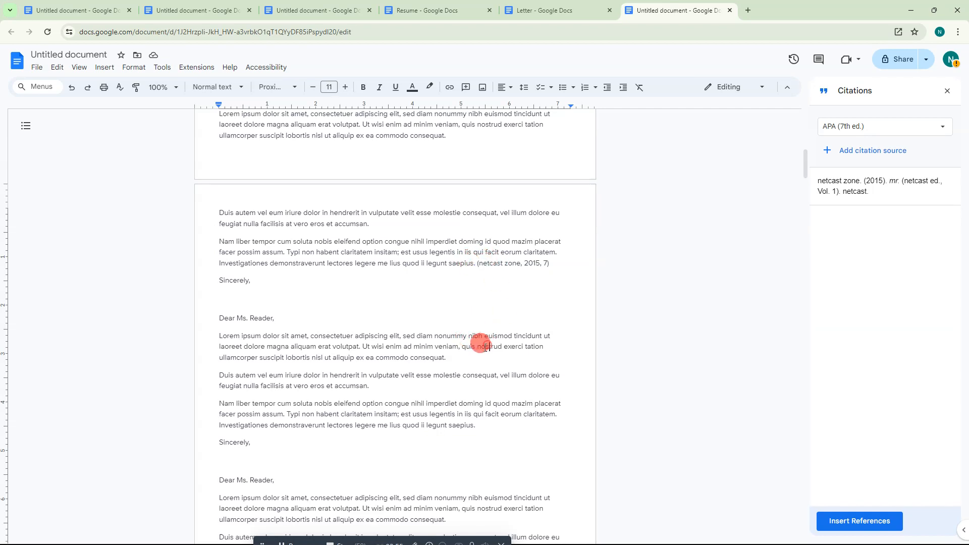
{"action": "scroll", "coordinate": [455, 303], "scroll_direction": "down", "scroll_amount": 5}
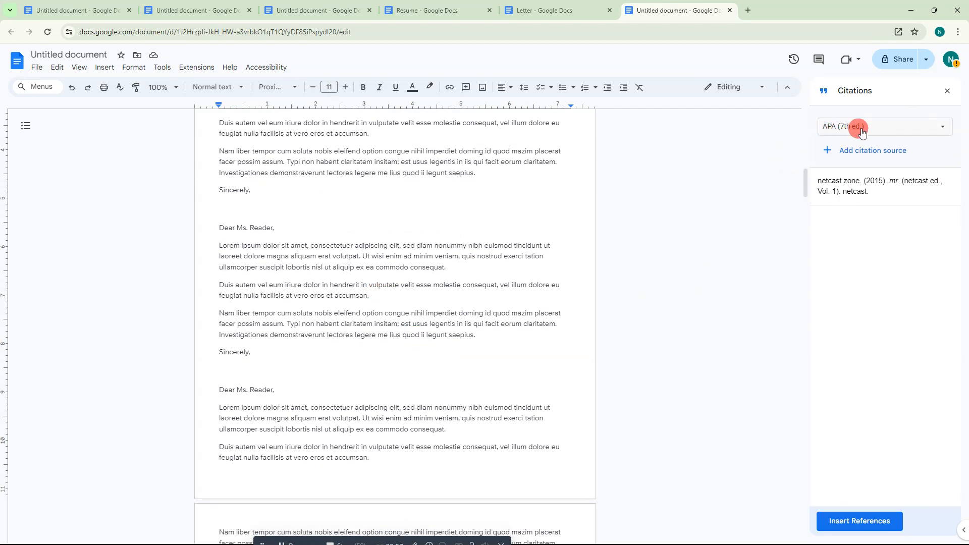
{"action": "left_click_drag", "start_coordinate": [354, 267], "coordinate": [424, 299]}
{"action": "left_click_drag", "start_coordinate": [219, 280], "coordinate": [391, 290]}
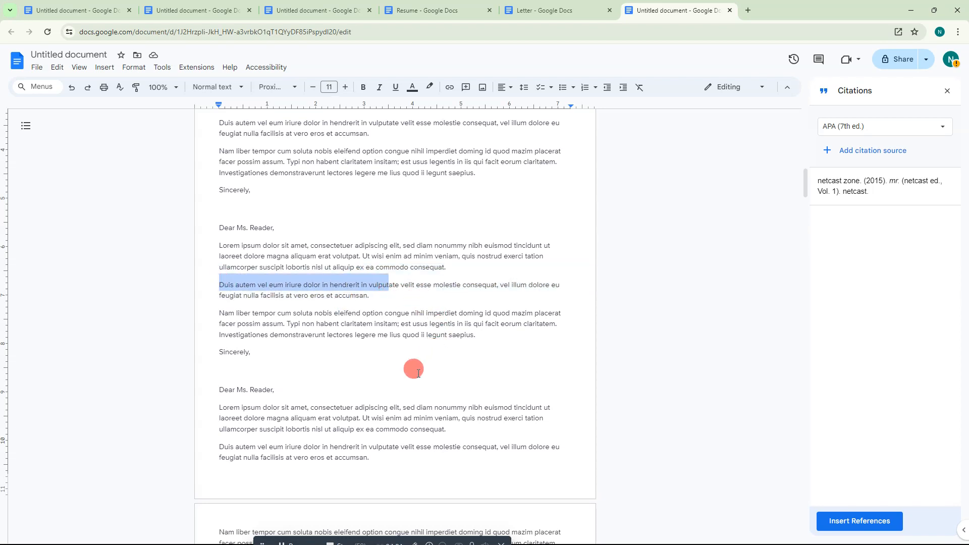
{"action": "key", "text": "ctrl+z"}
{"action": "key", "text": "ctrl+z"}
{"action": "key", "text": "ctrl+z"}
{"action": "key", "text": "ctrl+z"}
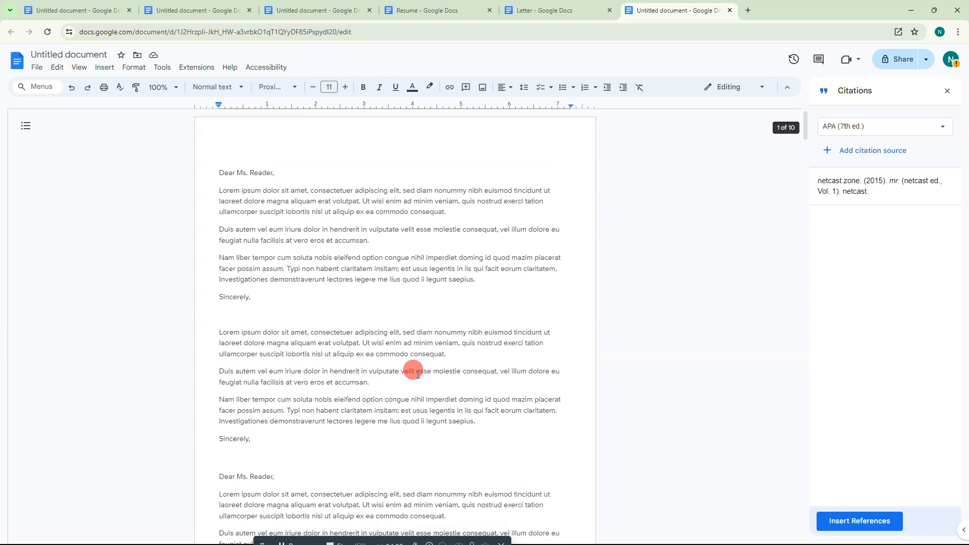
{"action": "key", "text": "ctrl+z"}
{"action": "key", "text": "ctrl+z"}
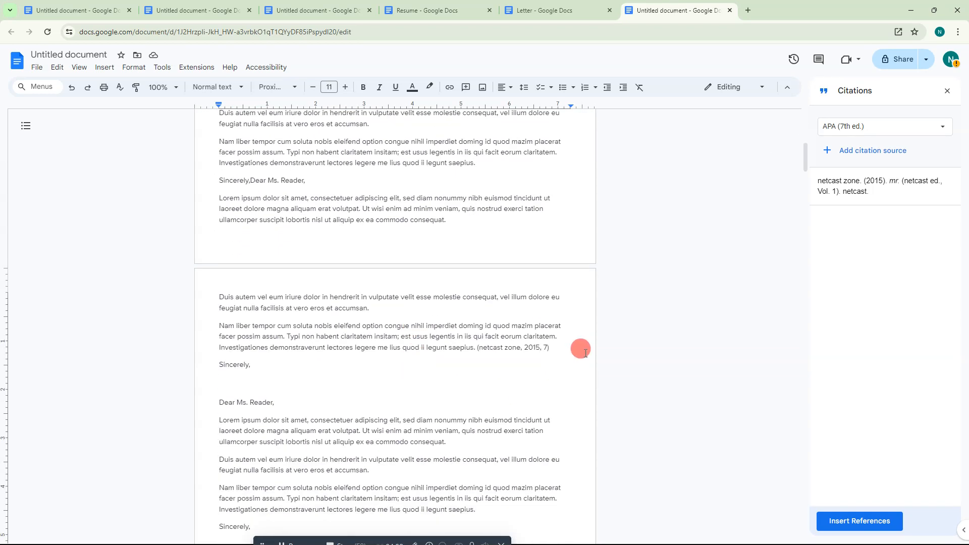
Step: Add blank lines below the final "Sincerely," on the document's last page and insert the references list there
{"action": "scroll", "coordinate": [555, 343], "scroll_direction": "up", "scroll_amount": 10}
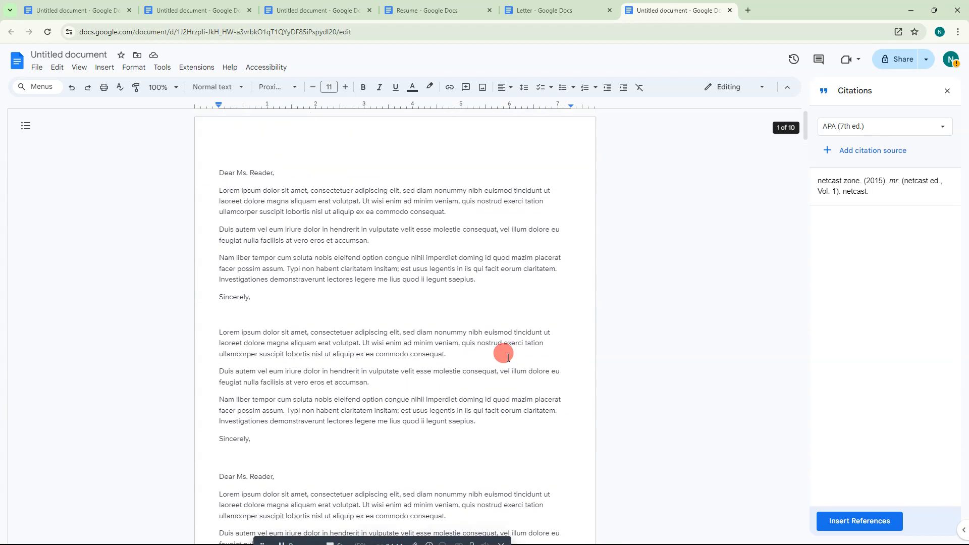
{"action": "left_click", "coordinate": [271, 146]}
{"action": "left_click", "coordinate": [224, 152]}
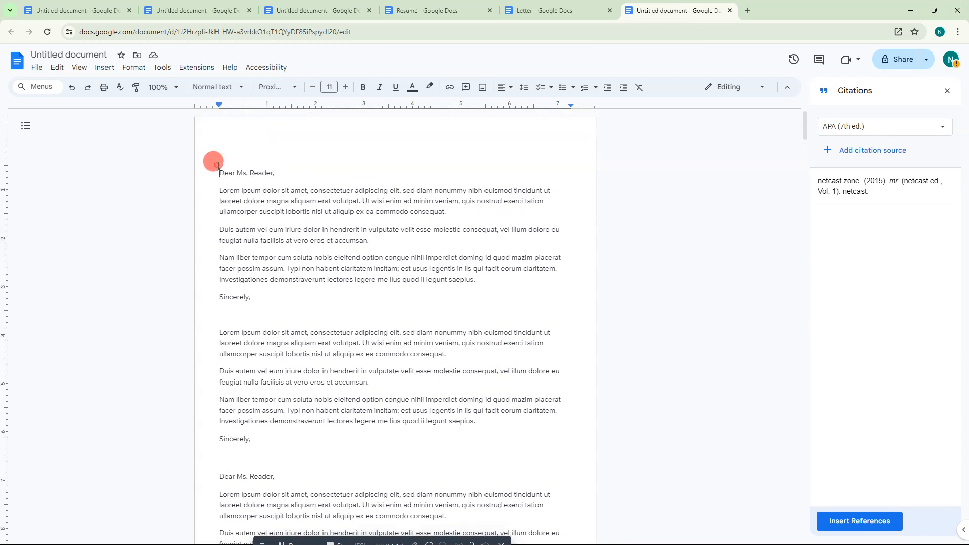
{"action": "key", "text": "Return"}
{"action": "key", "text": "Return"}
{"action": "scroll", "coordinate": [366, 258], "scroll_direction": "down", "scroll_amount": 20}
{"action": "scroll", "coordinate": [461, 343], "scroll_direction": "down", "scroll_amount": 20}
{"action": "scroll", "coordinate": [390, 368], "scroll_direction": "down", "scroll_amount": 4}
{"action": "scroll", "coordinate": [370, 358], "scroll_direction": "up", "scroll_amount": 7}
{"action": "left_click", "coordinate": [290, 458]}
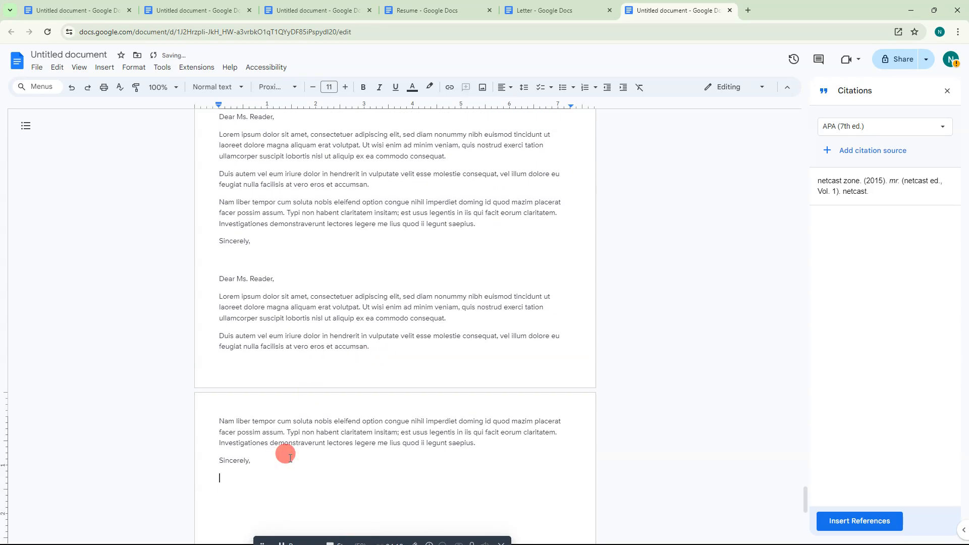
{"action": "scroll", "coordinate": [263, 414], "scroll_direction": "down", "scroll_amount": 10}
{"action": "scroll", "coordinate": [237, 303], "scroll_direction": "up", "scroll_amount": 6}
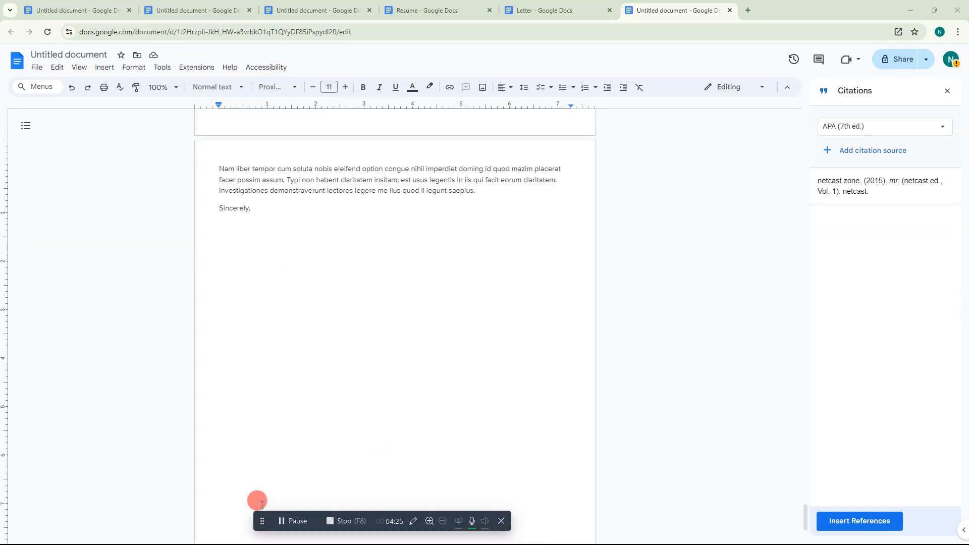
{"action": "left_click", "coordinate": [838, 522]}
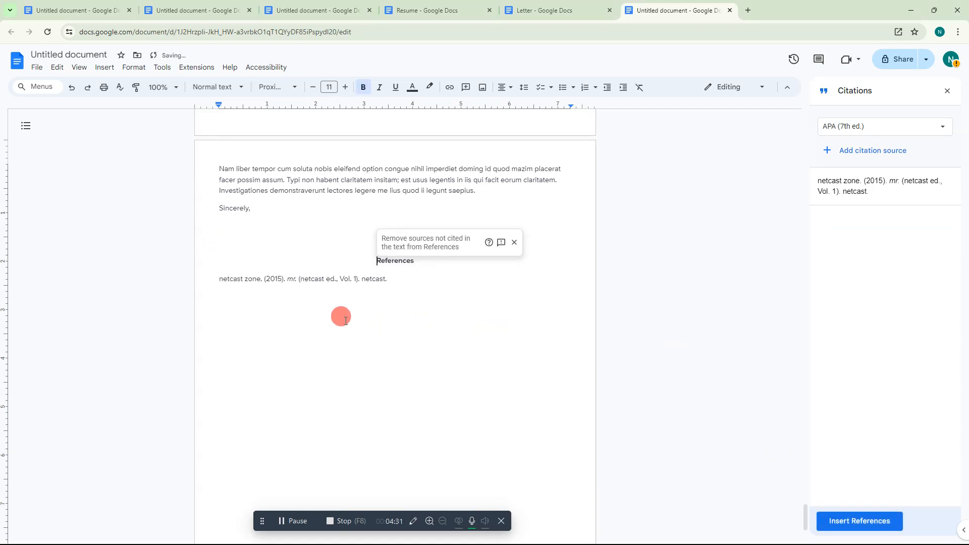
Step: Examine the inserted References heading and the netcast zone entry beneath it at the end of the document
{"action": "left_click", "coordinate": [328, 318]}
{"action": "left_click_drag", "start_coordinate": [363, 260], "coordinate": [427, 284]}
{"action": "mouse_move", "coordinate": [854, 173]}
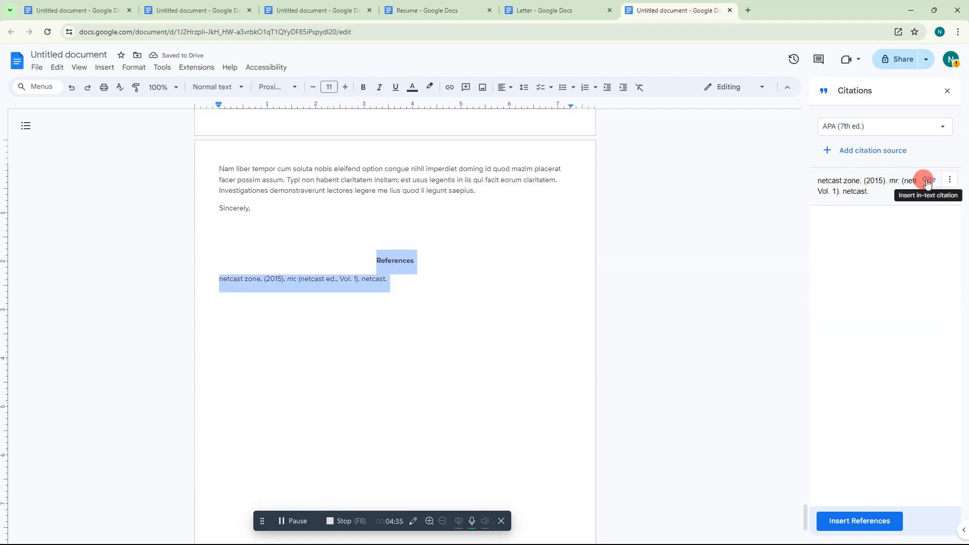
{"action": "left_click", "coordinate": [277, 331]}
{"action": "left_click_drag", "start_coordinate": [218, 284], "coordinate": [419, 284]}
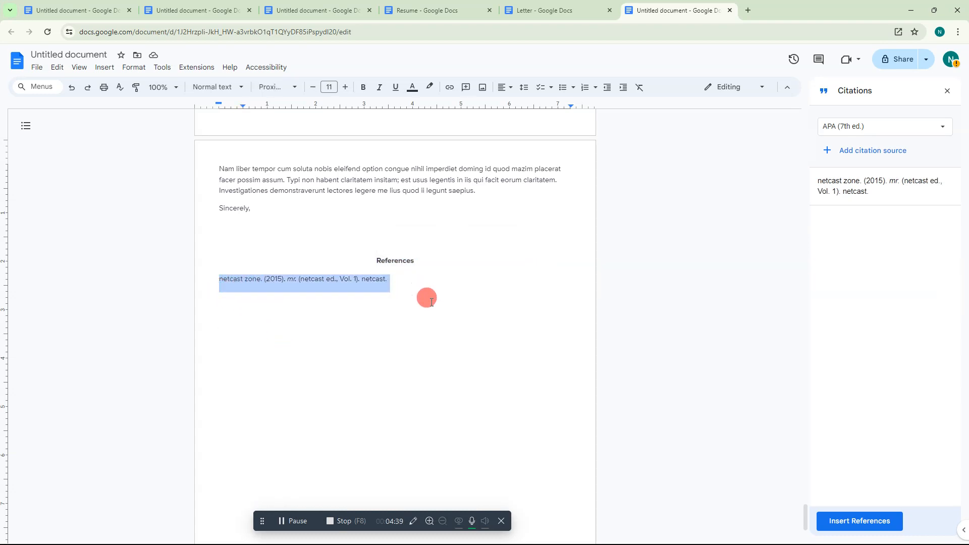
{"action": "left_click", "coordinate": [400, 318]}
{"action": "left_click_drag", "start_coordinate": [218, 279], "coordinate": [395, 285]}
{"action": "left_click", "coordinate": [302, 281]}
{"action": "left_click", "coordinate": [398, 289]}
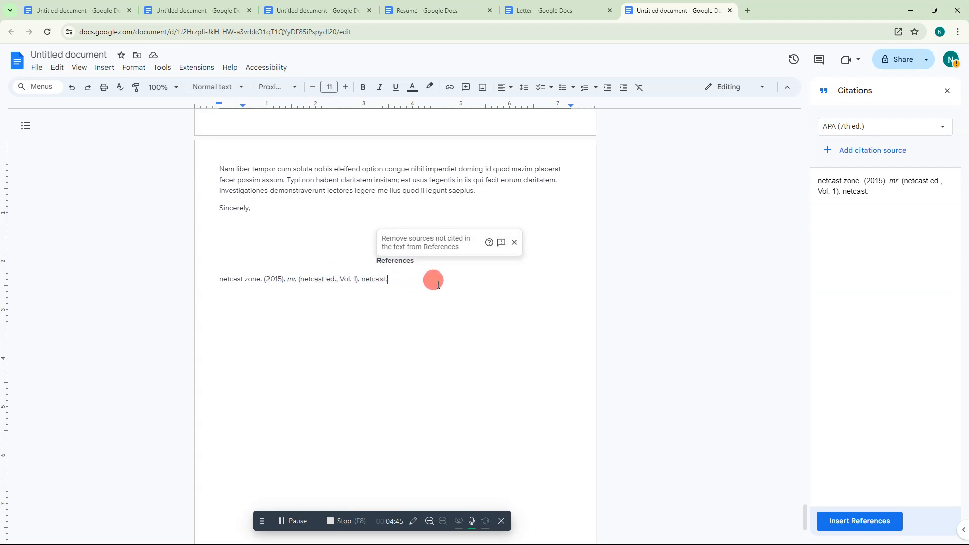